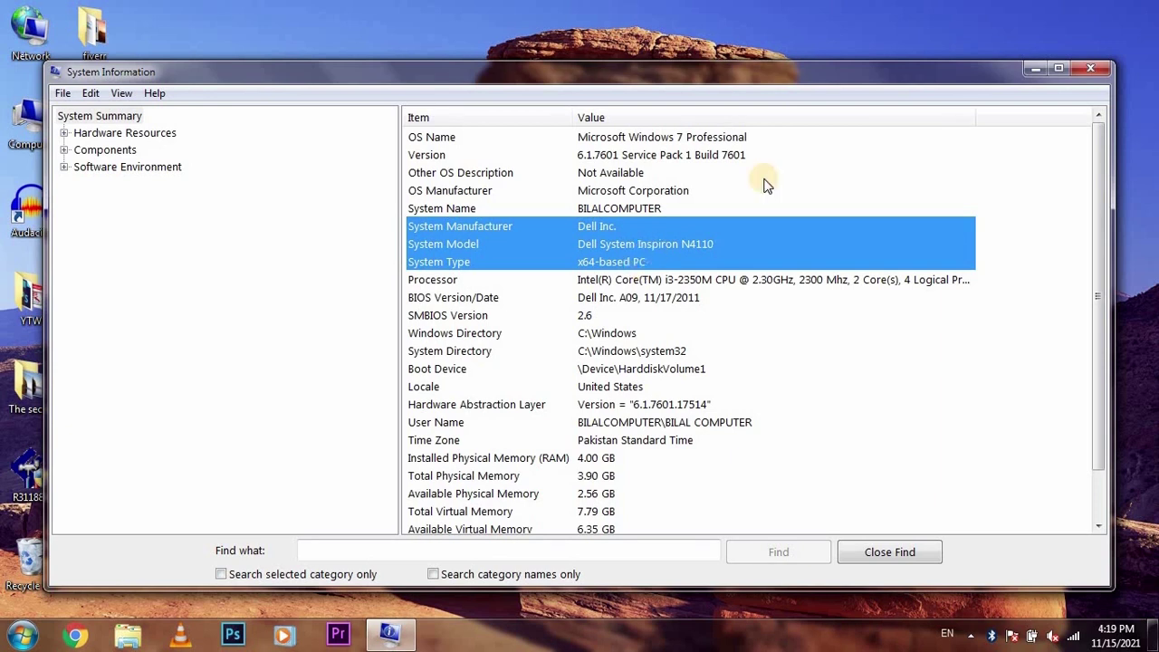
# Minimize System Information, switch to a maximized Chrome window and search Google for "dell inc. dell system inspiron n4110 64 bit support".
pyautogui.click(1034, 68)
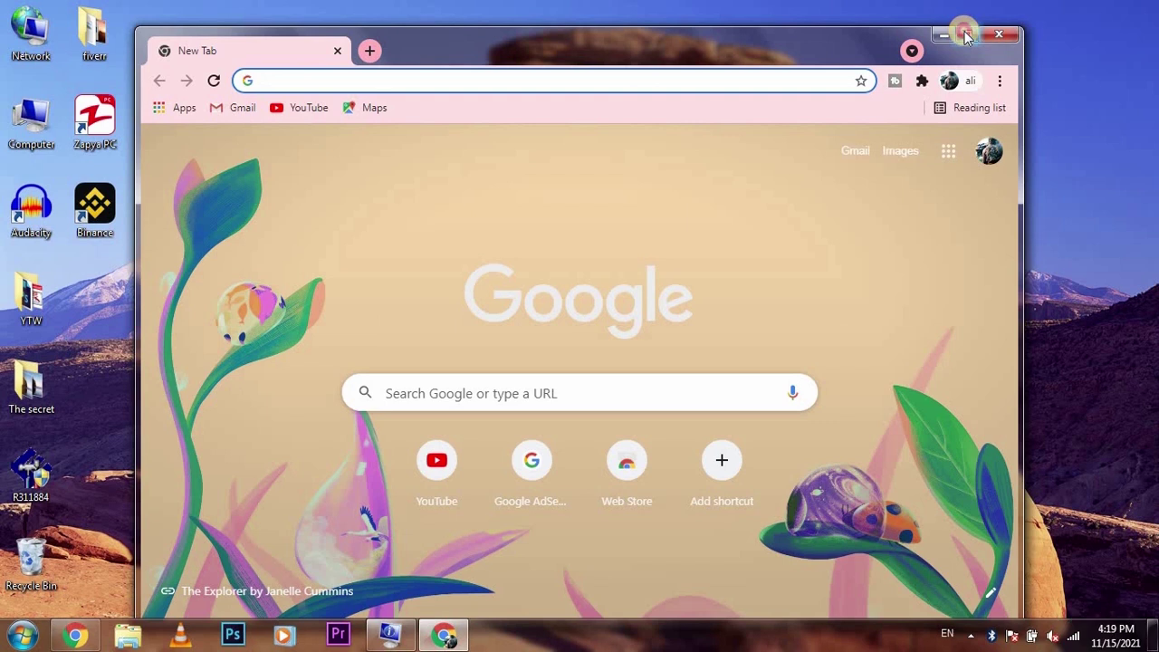
pyautogui.click(962, 26)
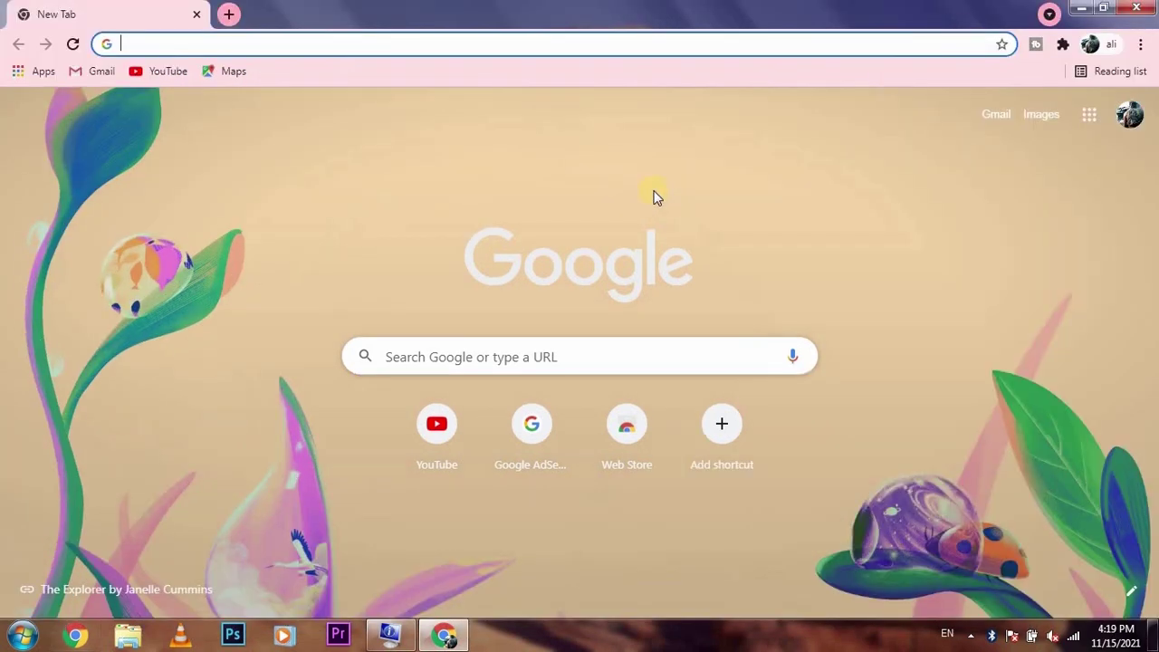
pyautogui.click(461, 355)
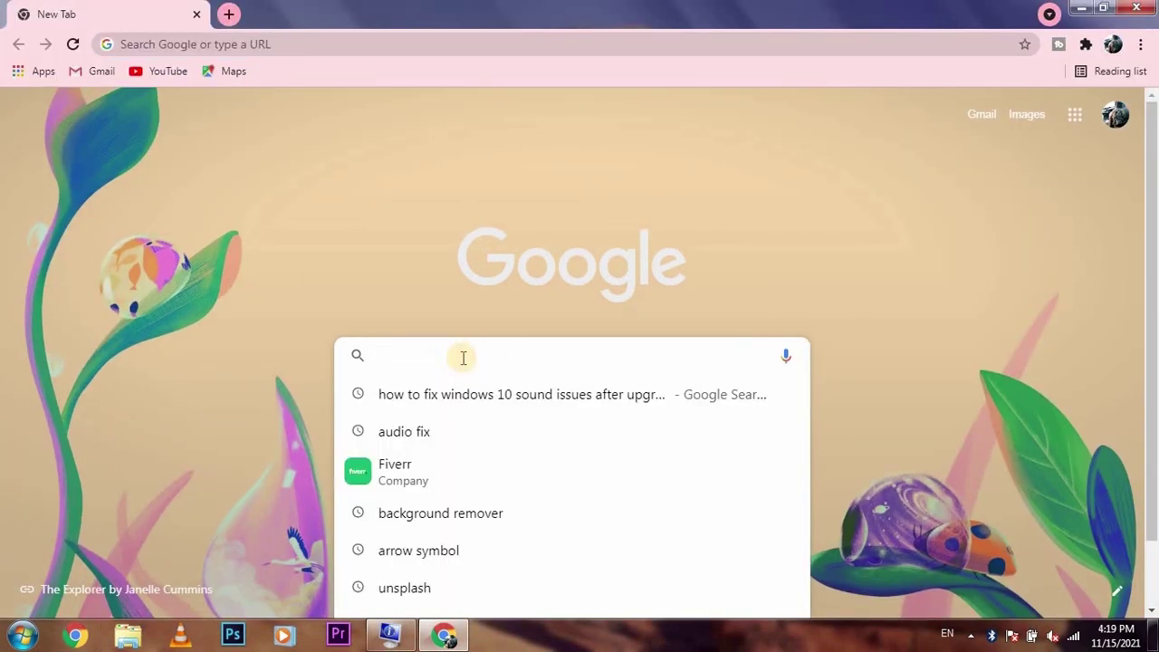
pyautogui.write('Dell')
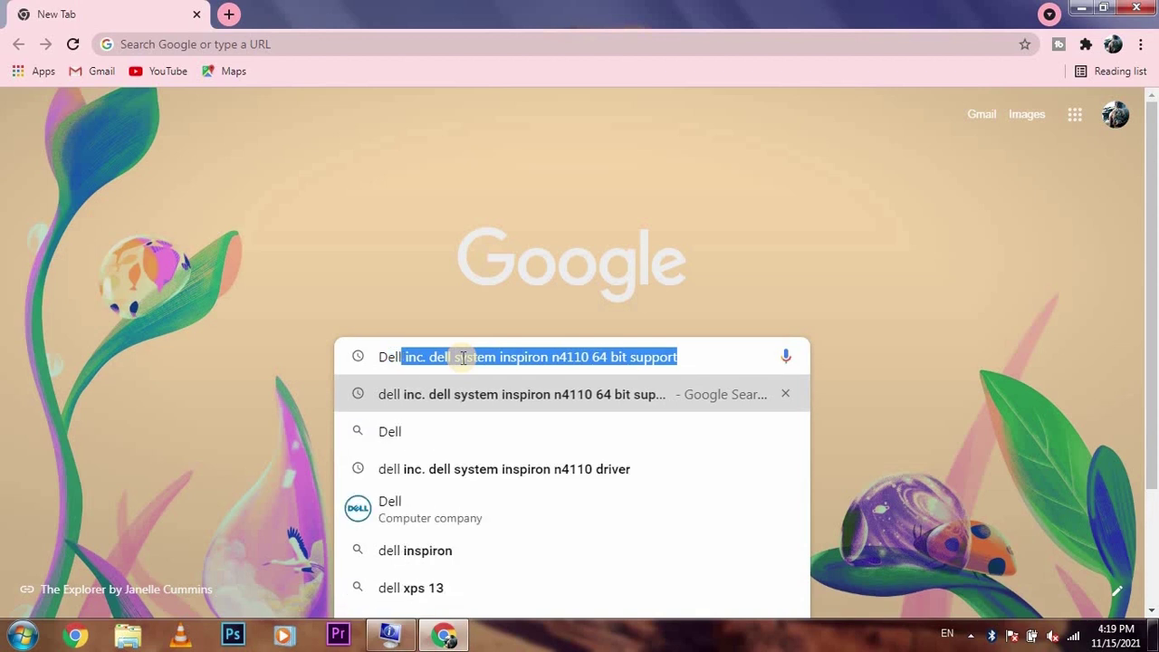
pyautogui.press('BackSpace')
pyautogui.write('inc')
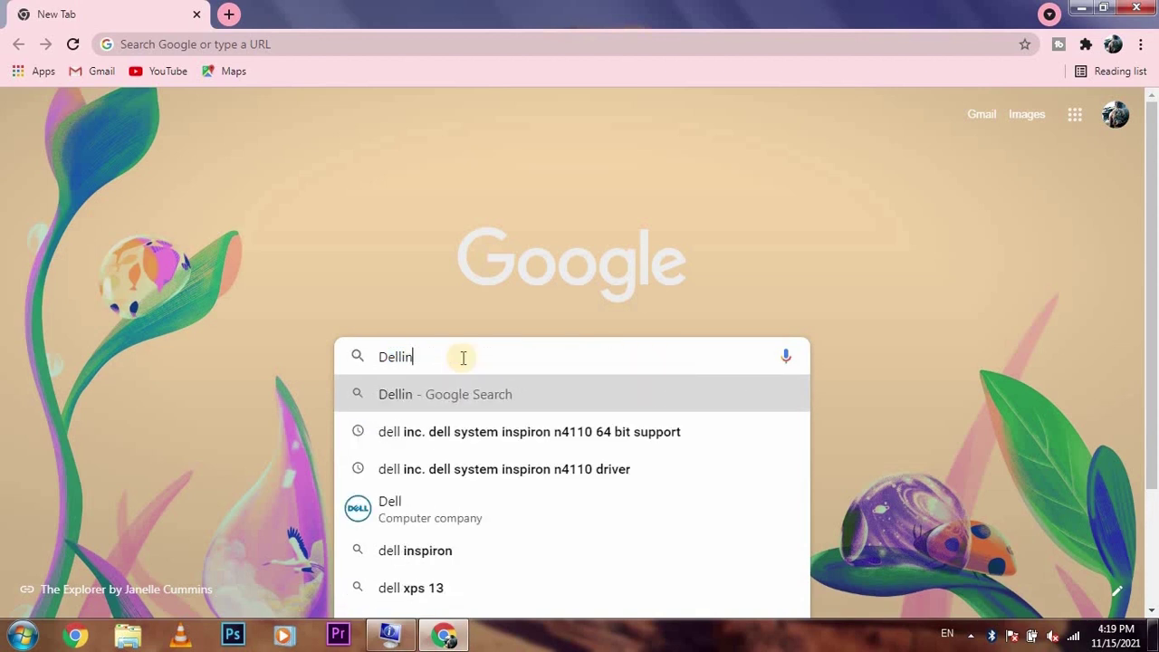
pyautogui.press('BackSpace')
pyautogui.press('BackSpace')
pyautogui.press('BackSpace')
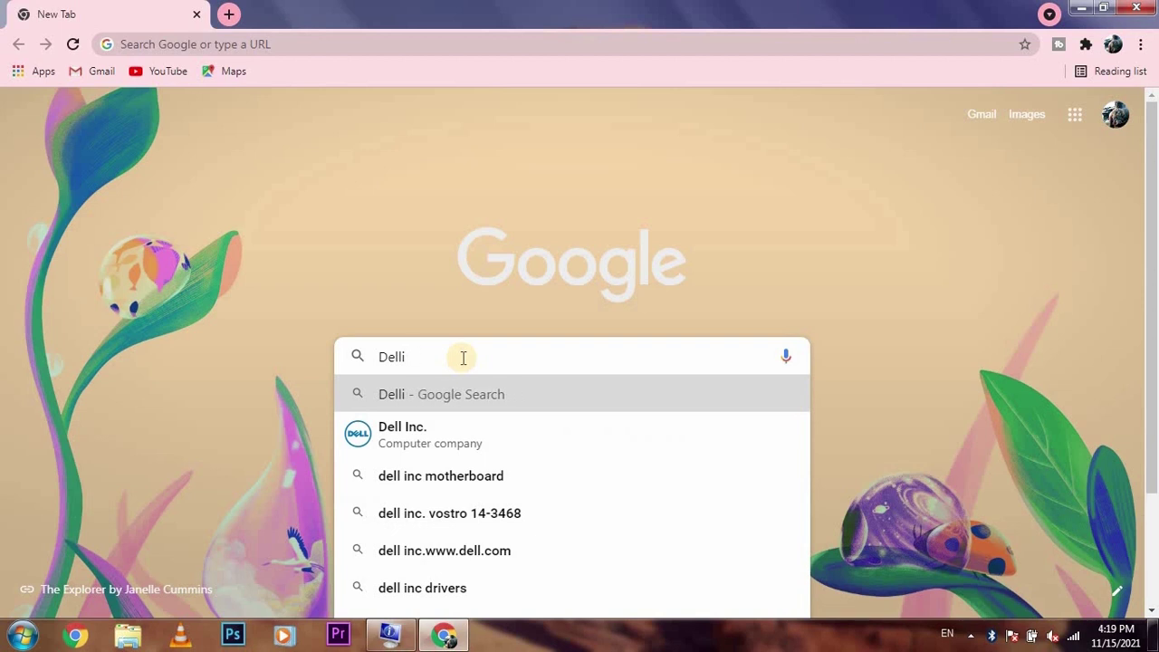
pyautogui.write('in')
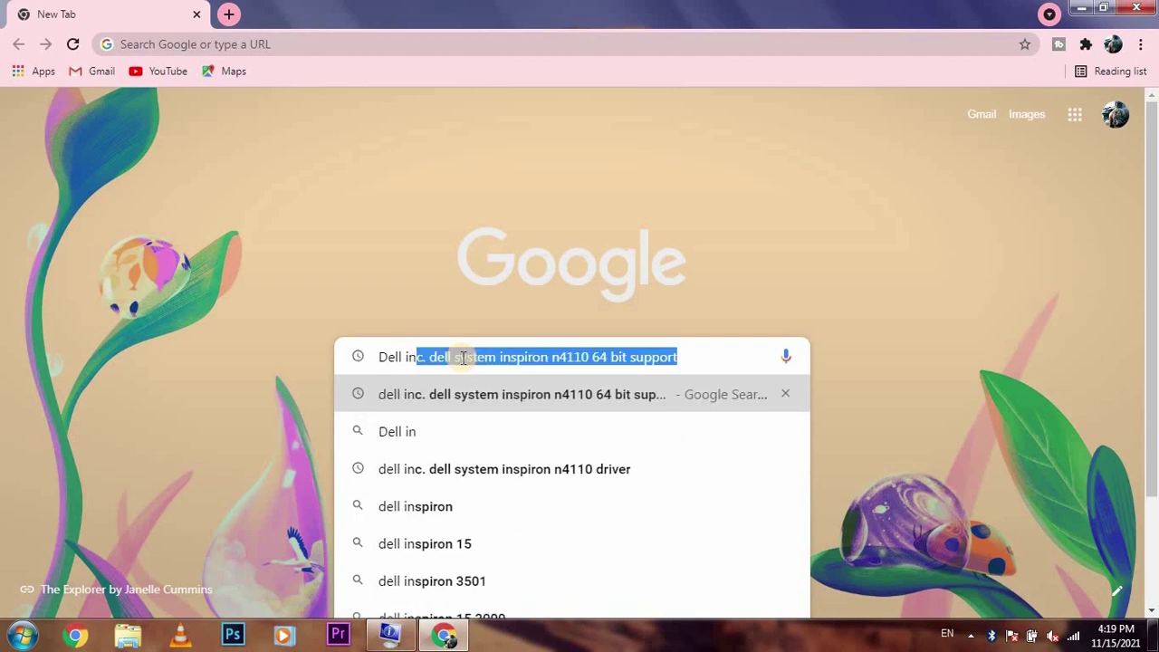
pyautogui.write('c.')
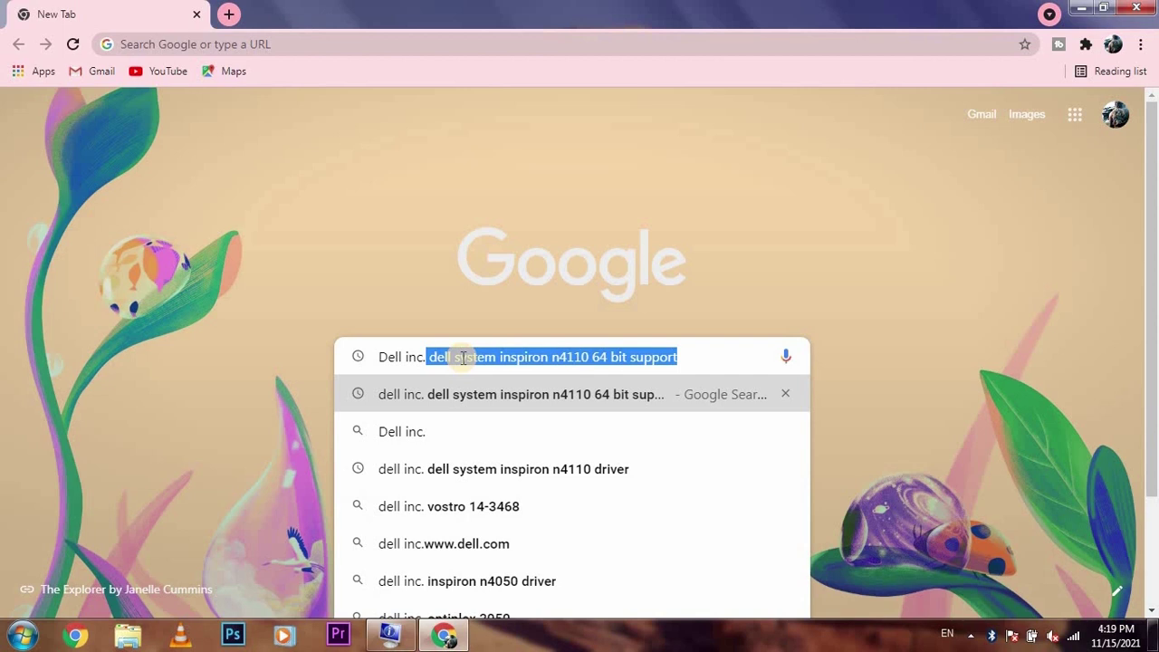
pyautogui.click(686, 356)
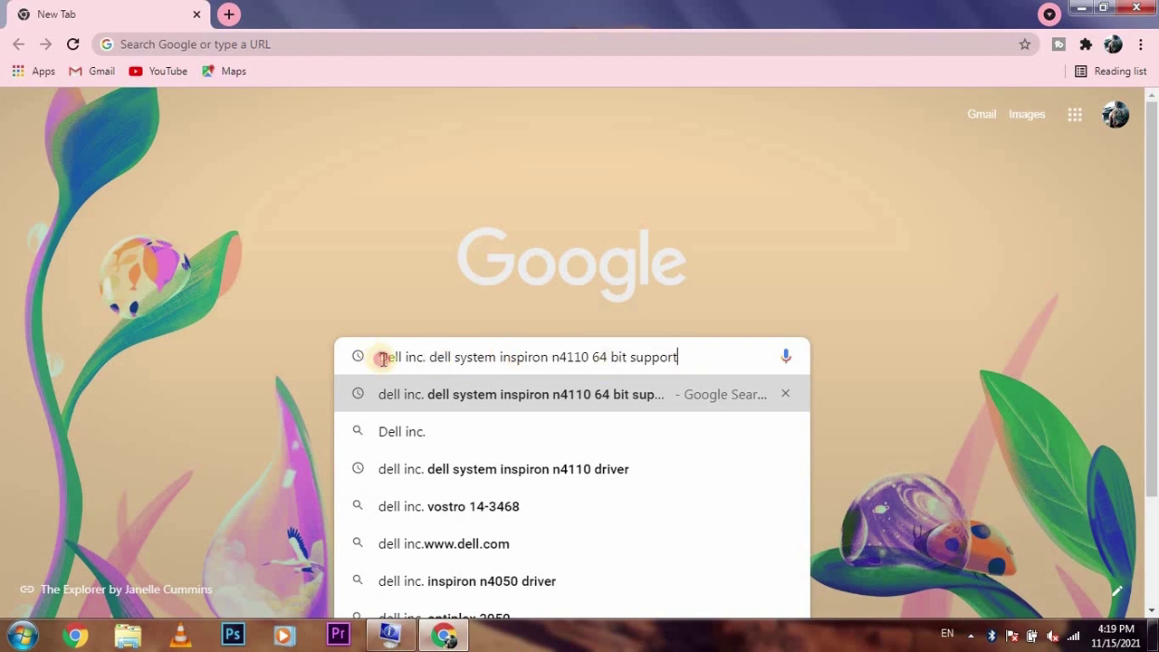
pyautogui.moveTo(378, 356); pyautogui.dragTo(590, 367)
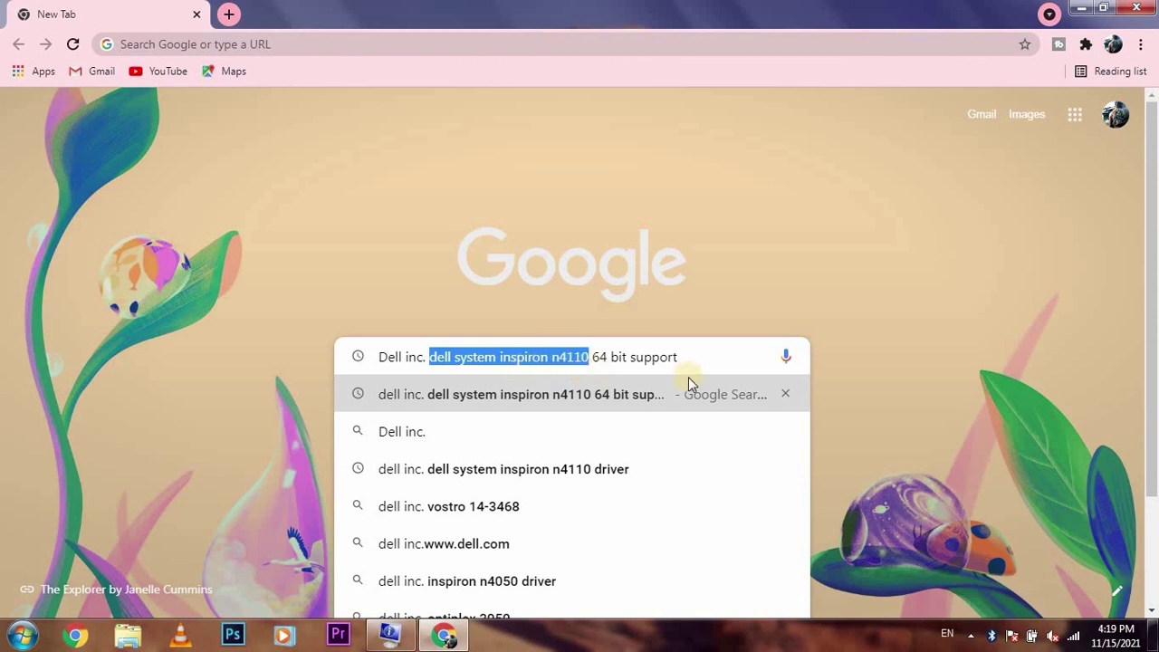
pyautogui.moveTo(677, 358); pyautogui.dragTo(592, 360)
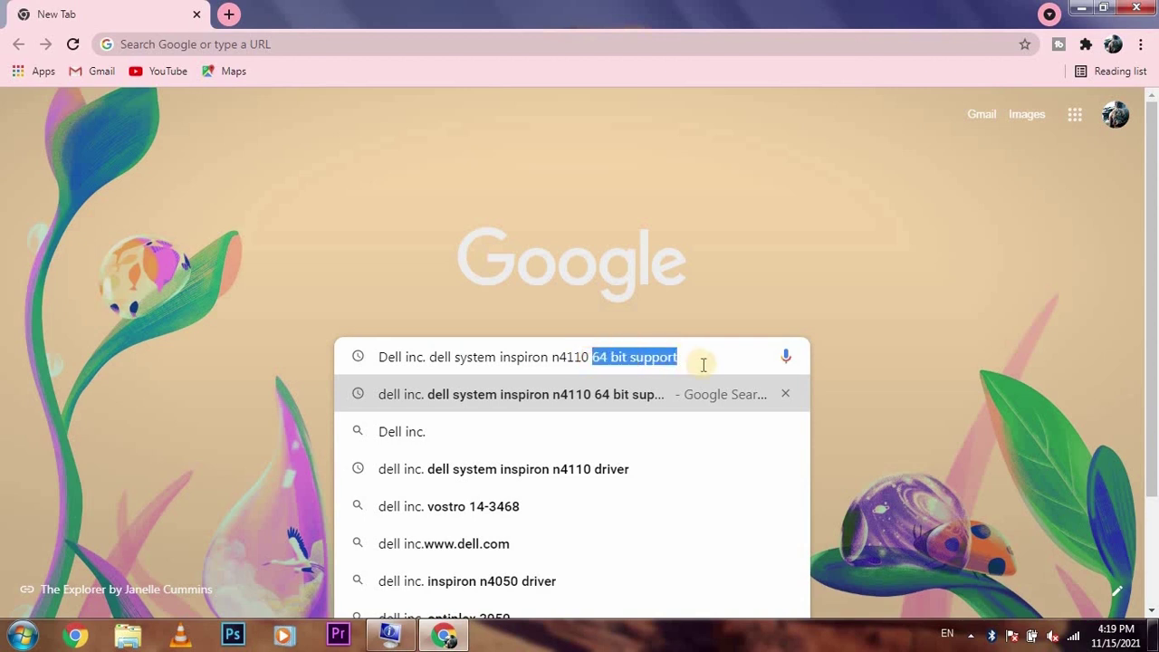
pyautogui.click(703, 363)
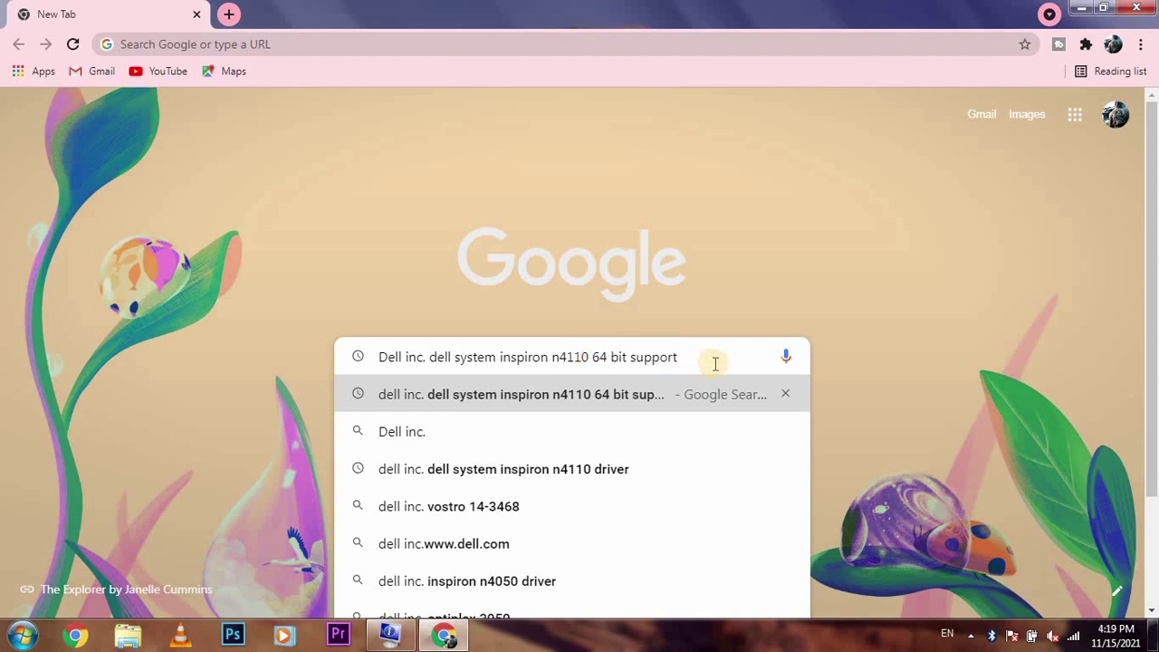
pyautogui.press('Return')
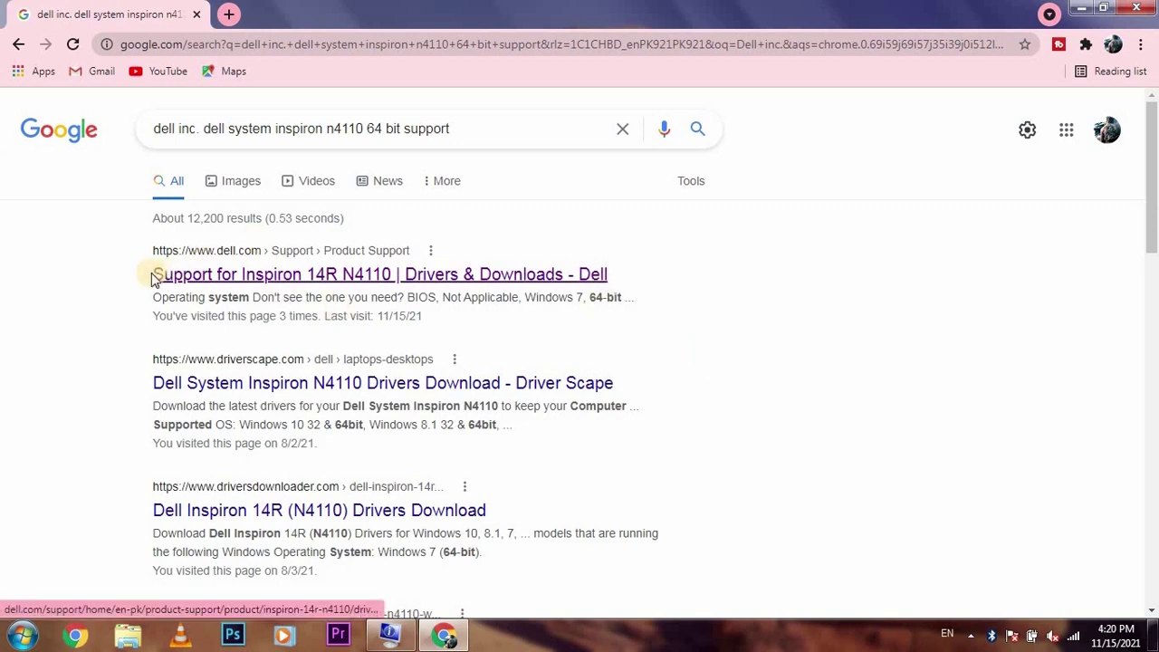
# Open the Dell result "Support for Inspiron 14R N4110 | Drivers & Downloads".
pyautogui.moveTo(218, 278); pyautogui.dragTo(633, 274)
pyautogui.click(698, 283)
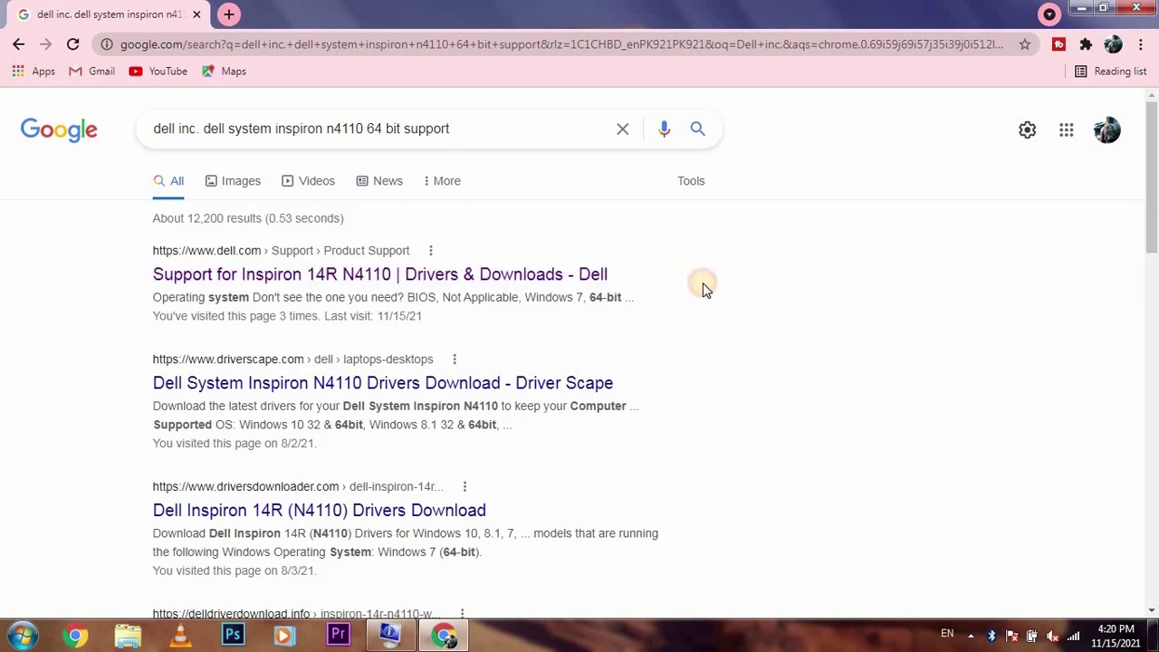
pyautogui.click(565, 276)
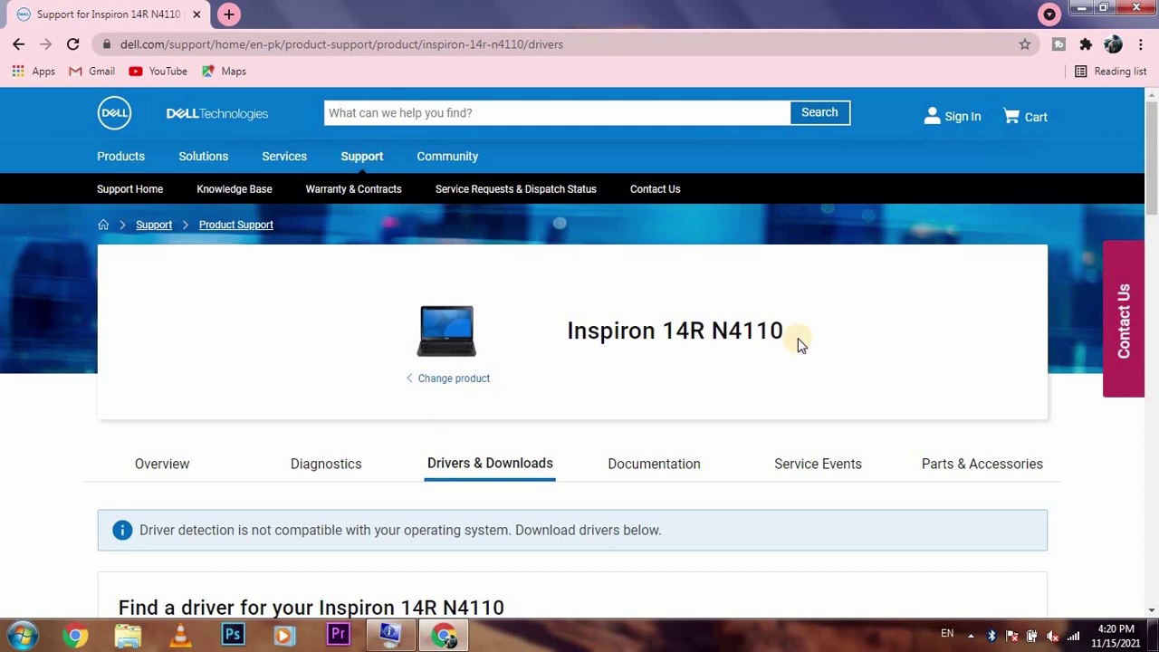
# Choose Windows 7, 64-bit as the operating system in the driver finder for the Inspiron 14R N4110.
pyautogui.moveTo(1152, 140); pyautogui.dragTo(1153, 195)
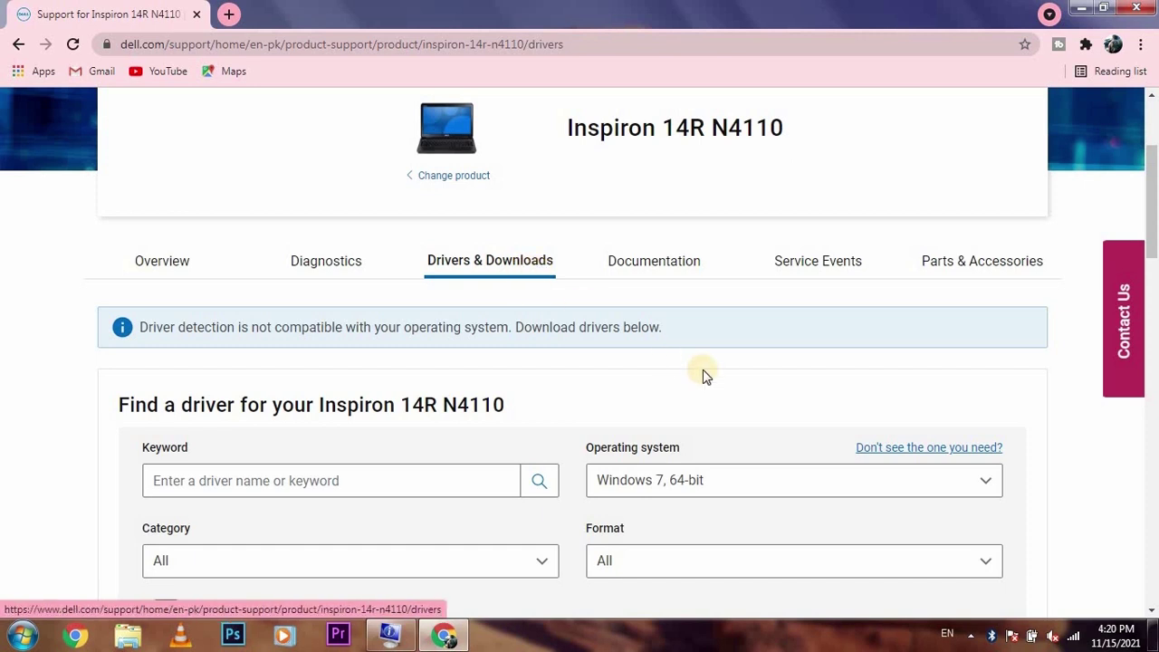
pyautogui.moveTo(1152, 212); pyautogui.dragTo(1150, 249)
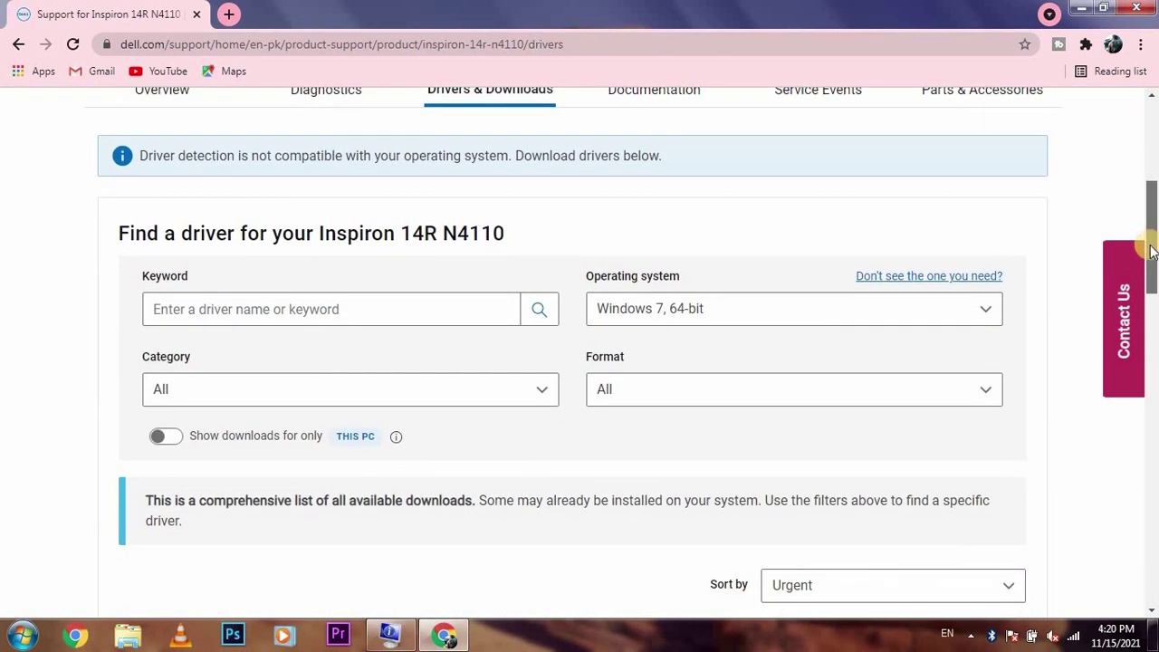
pyautogui.click(989, 308)
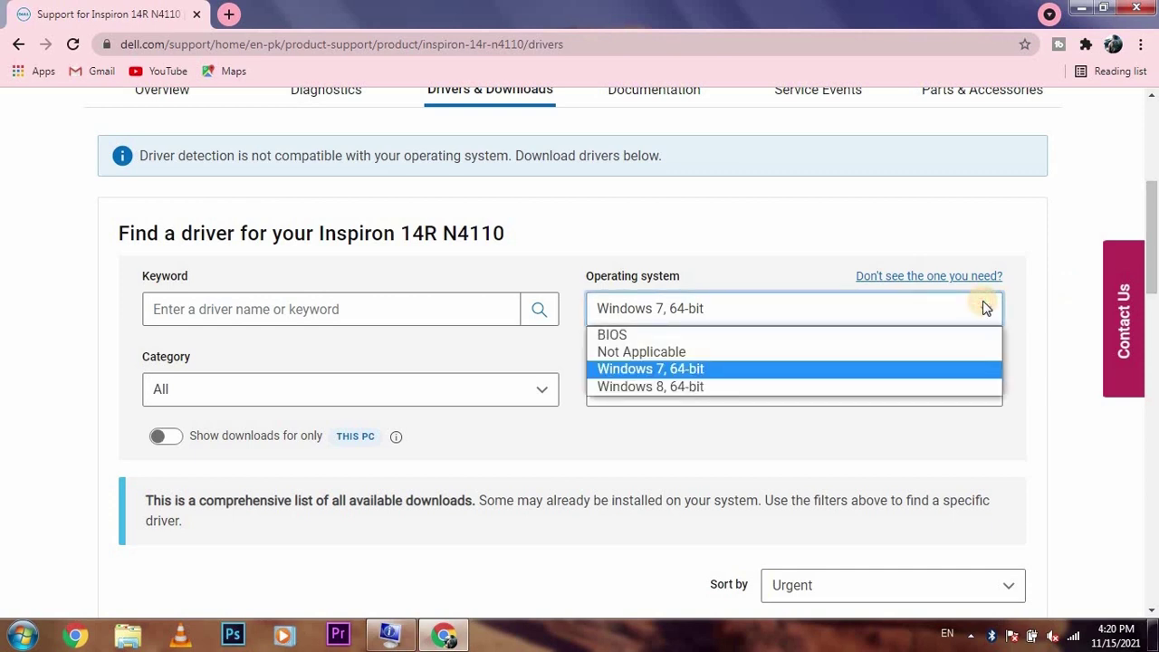
pyautogui.click(717, 367)
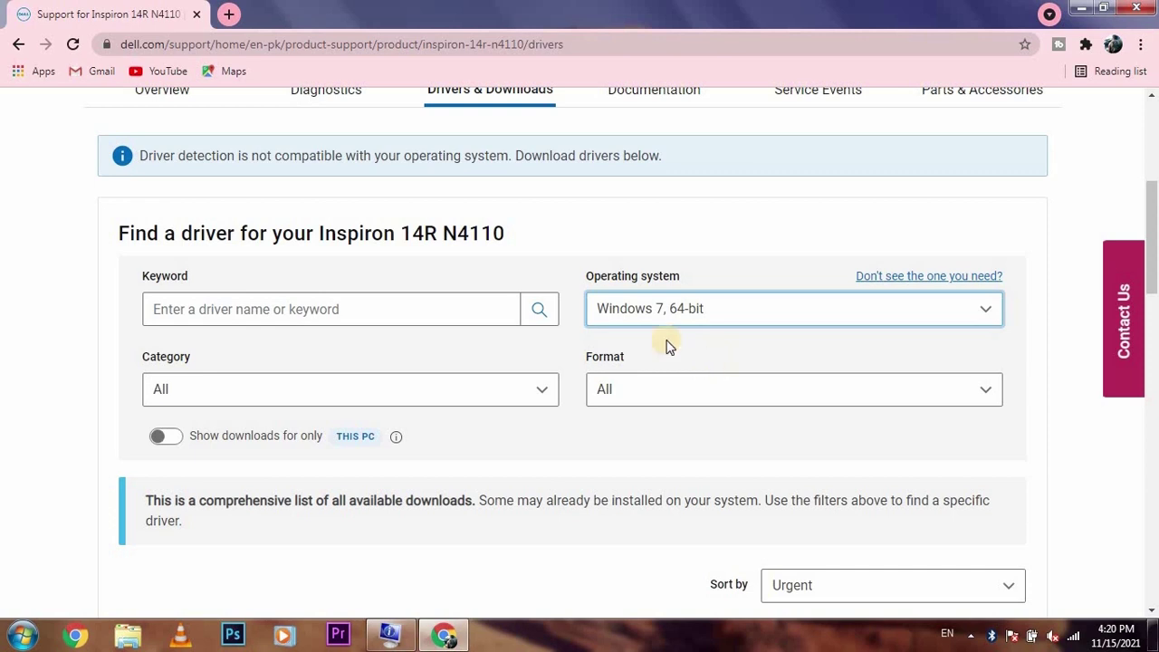
pyautogui.click(656, 312)
pyautogui.click(695, 313)
# Filter the drivers by the Audio category and keep the format set to All.
pyautogui.click(167, 308)
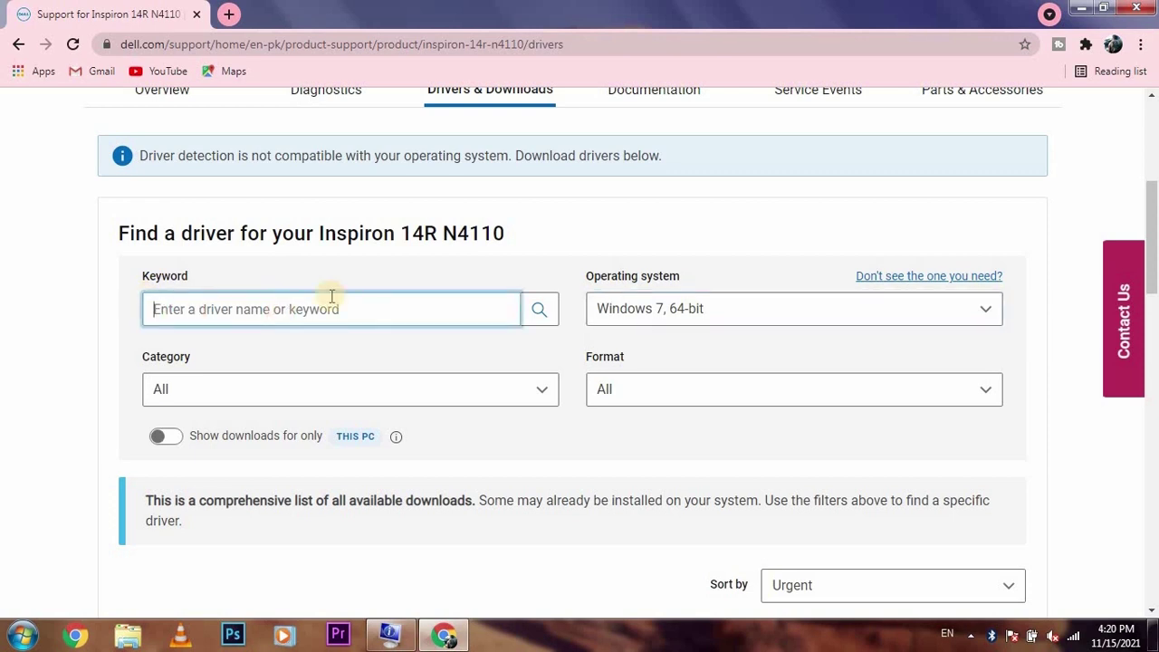
pyautogui.moveTo(1151, 238); pyautogui.dragTo(1155, 272)
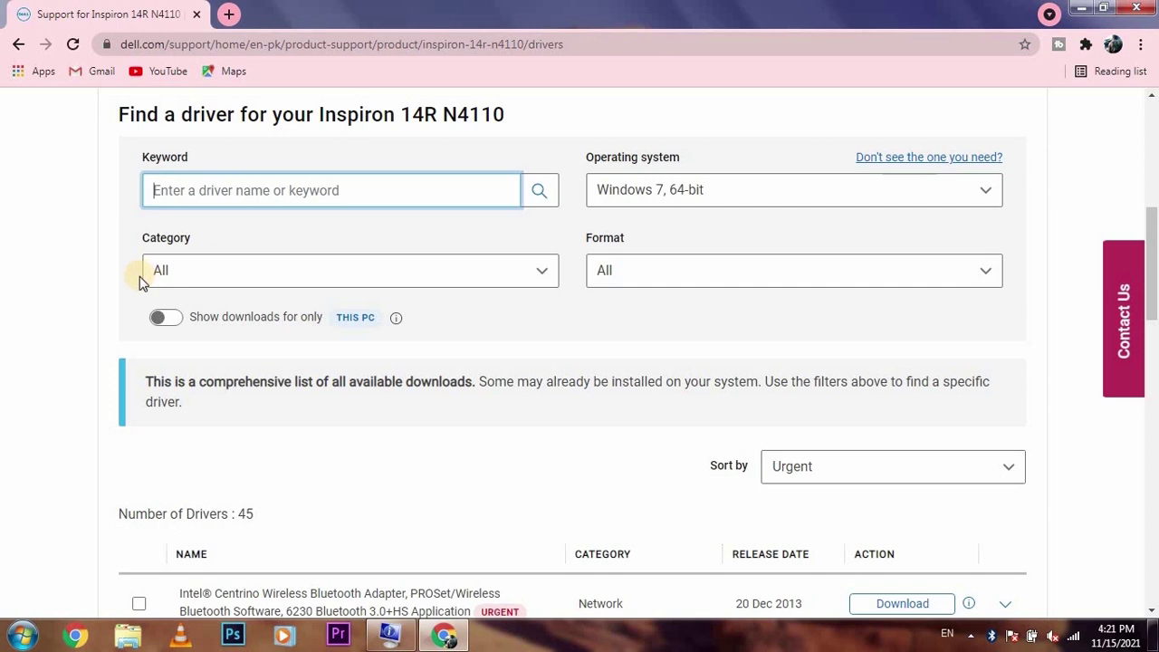
pyautogui.click(412, 285)
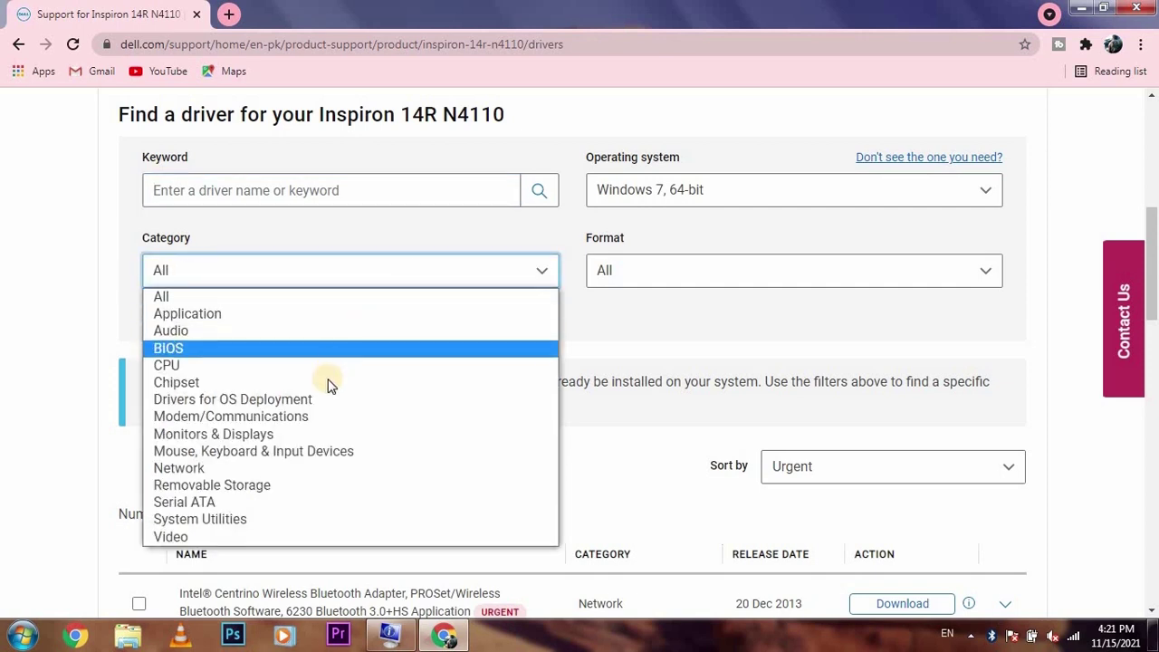
pyautogui.click(297, 331)
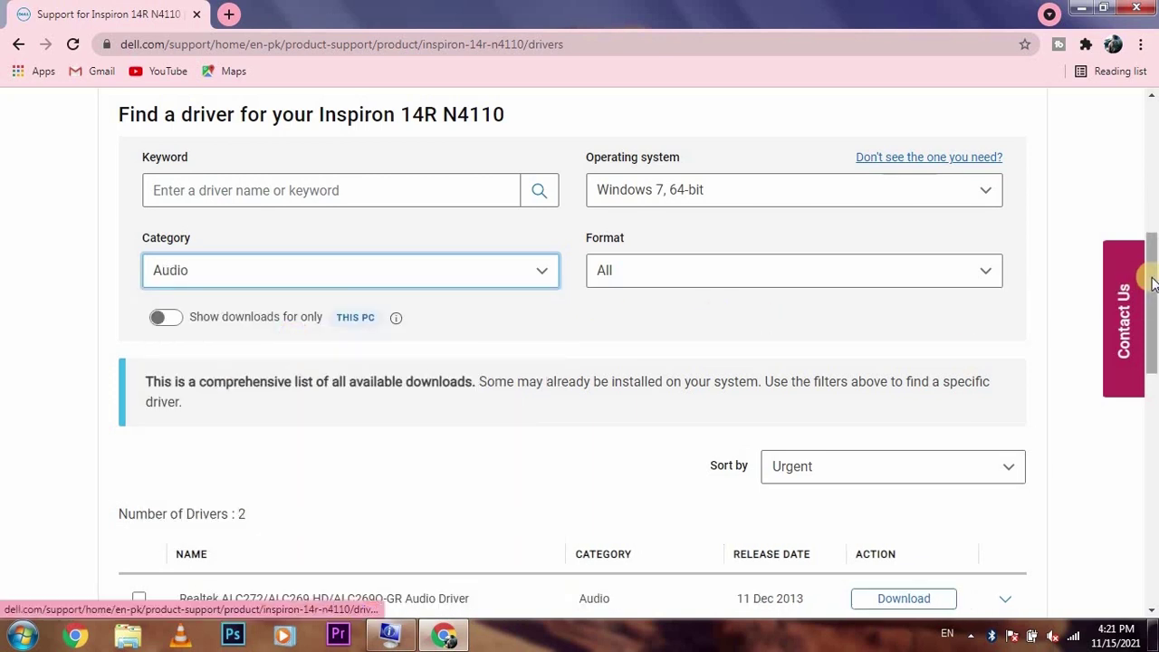
pyautogui.click(980, 268)
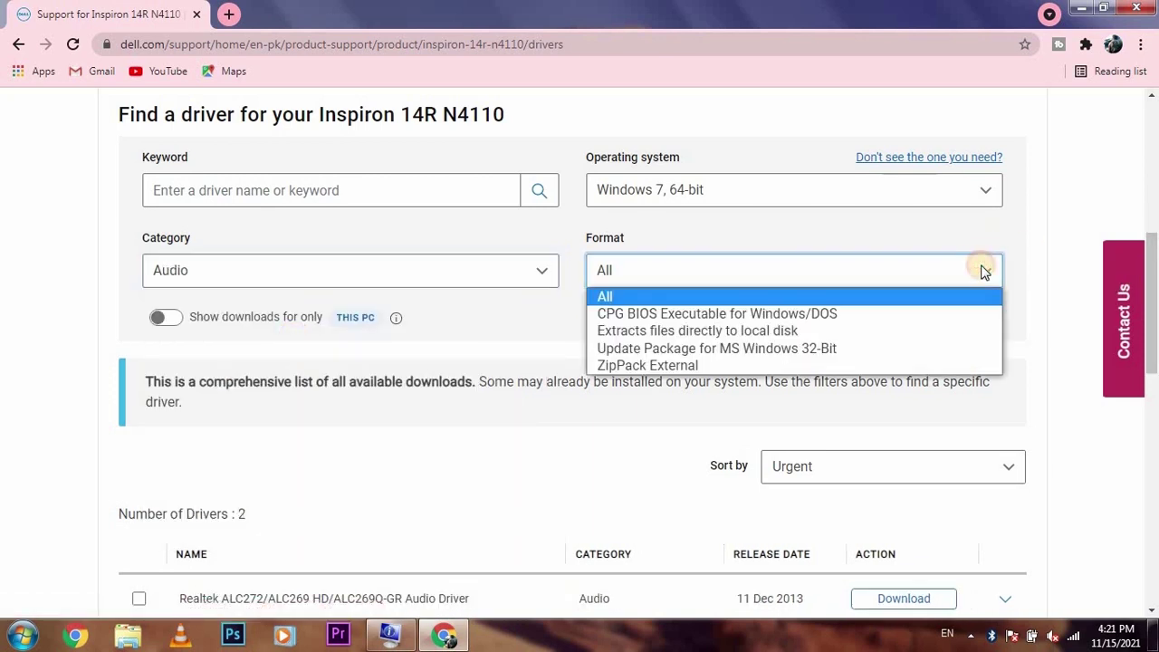
pyautogui.click(985, 271)
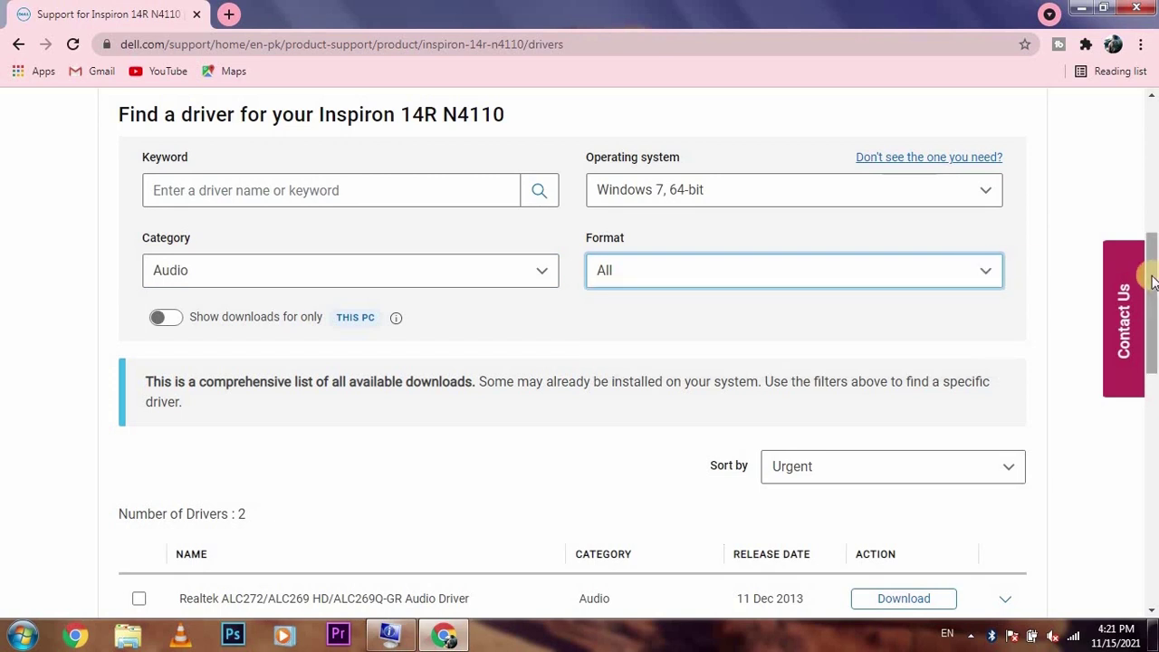
# Download the Realtek ALC272/ALC269 HD/ALC269Q-GR Audio Driver released 11 Dec 2013.
pyautogui.moveTo(1154, 283); pyautogui.dragTo(1154, 335)
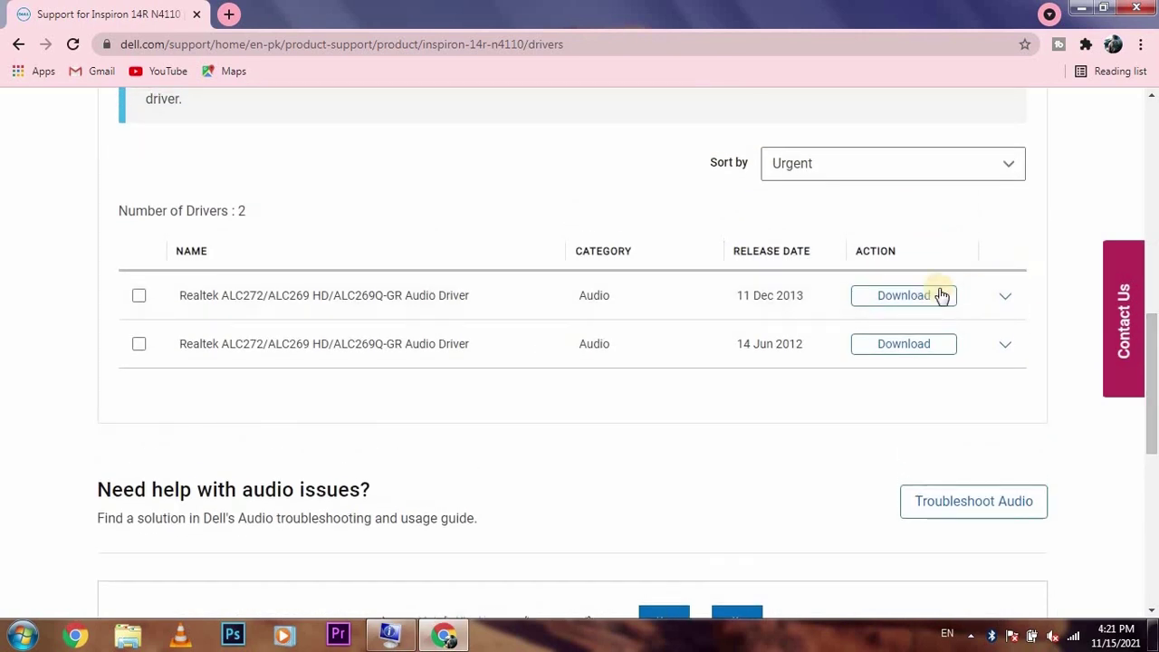
pyautogui.click(888, 301)
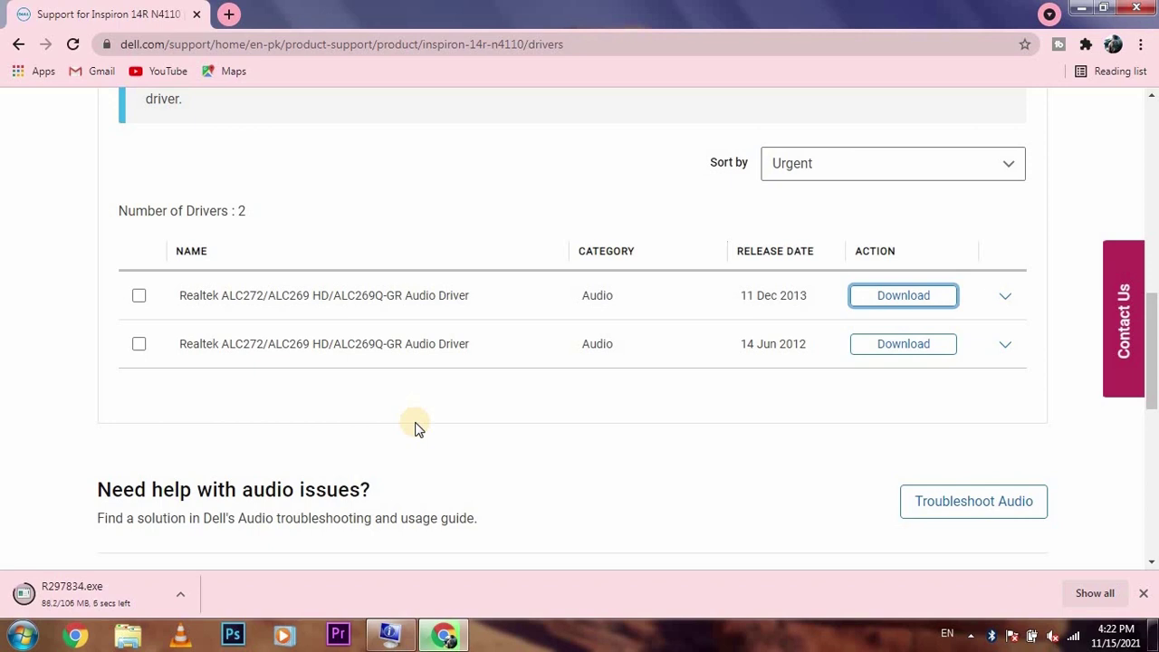
pyautogui.moveTo(1155, 353); pyautogui.dragTo(1155, 372)
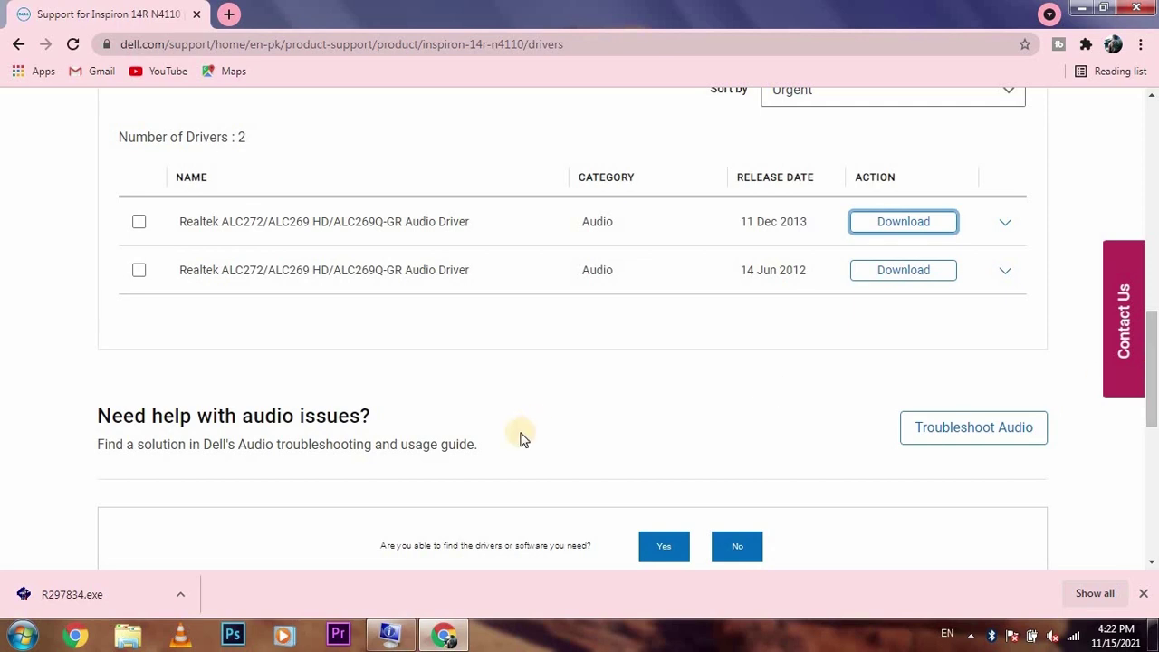
# Run the downloaded R297834.exe and unzip its files into a newly created folder C:\dell\drivers\R297834.
pyautogui.click(112, 584)
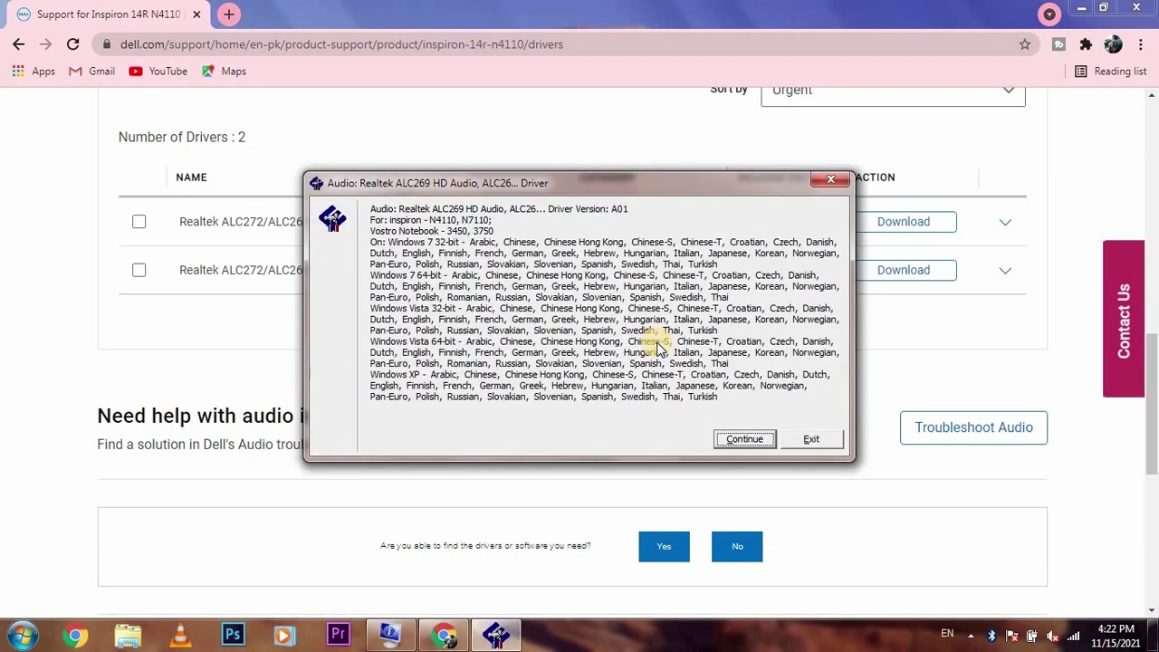
pyautogui.click(744, 440)
pyautogui.click(634, 355)
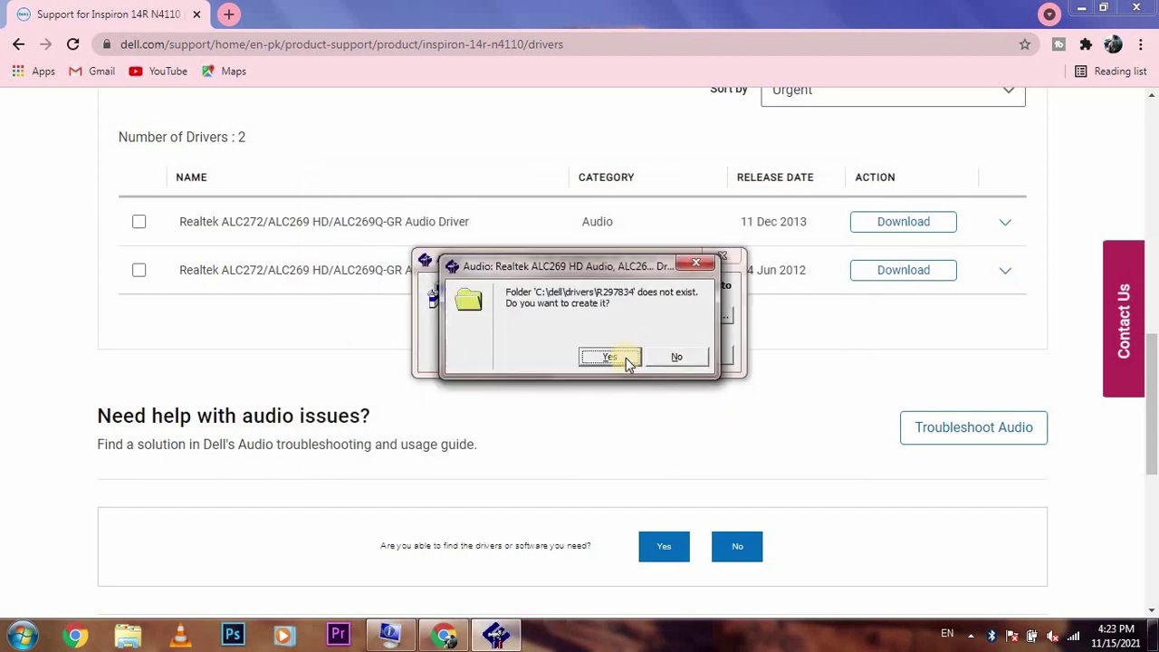
pyautogui.click(615, 359)
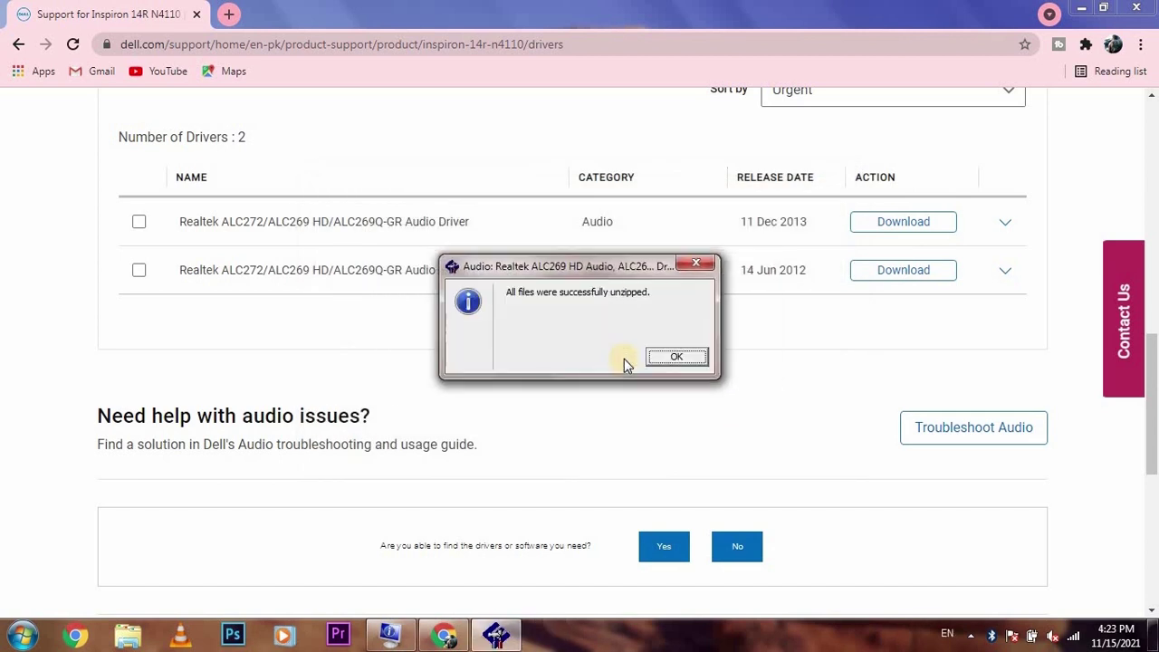
pyautogui.click(660, 361)
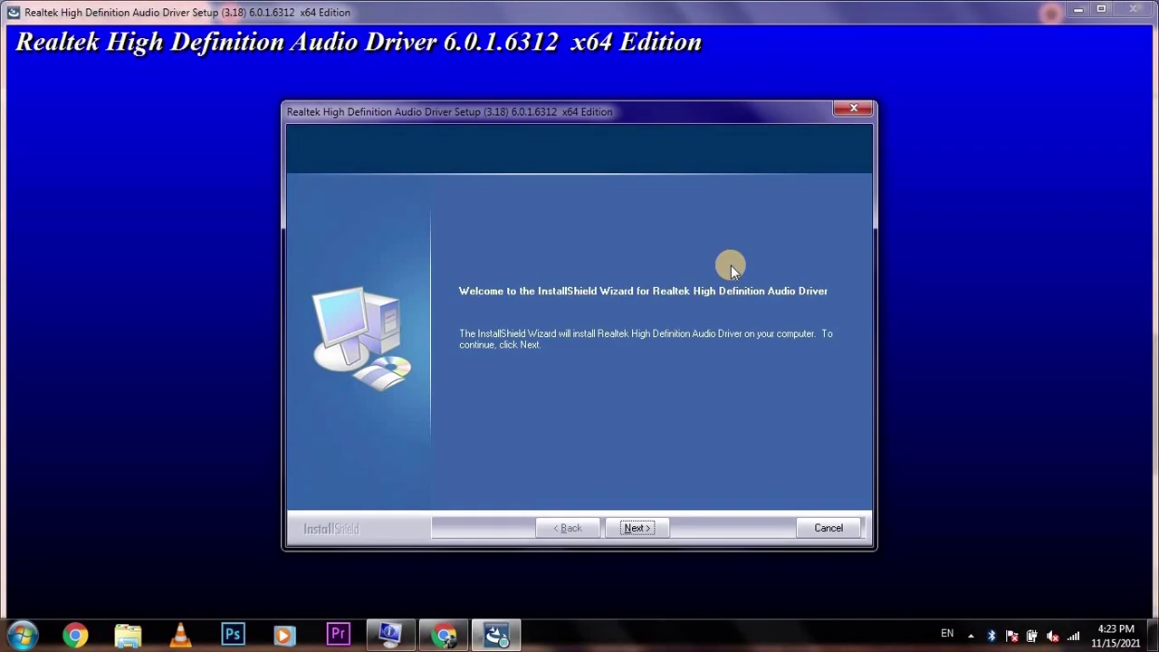
# Install the Realtek High Definition Audio Driver and finish the wizard with the option "No, I will restart my computer later".
pyautogui.click(637, 527)
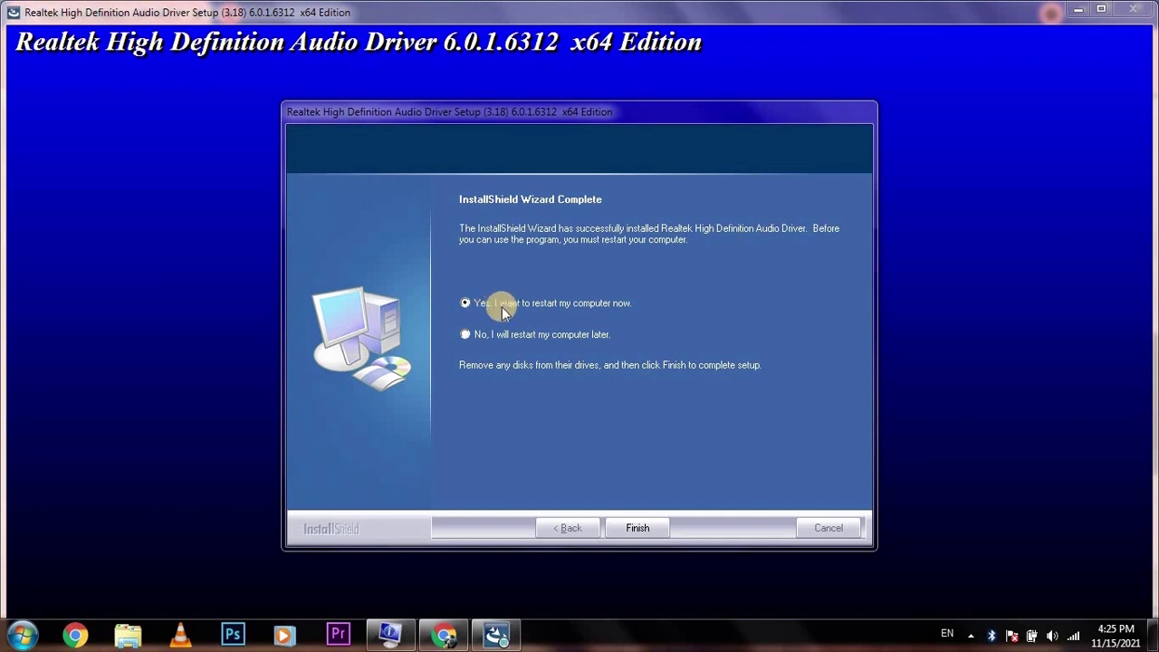
pyautogui.click(465, 334)
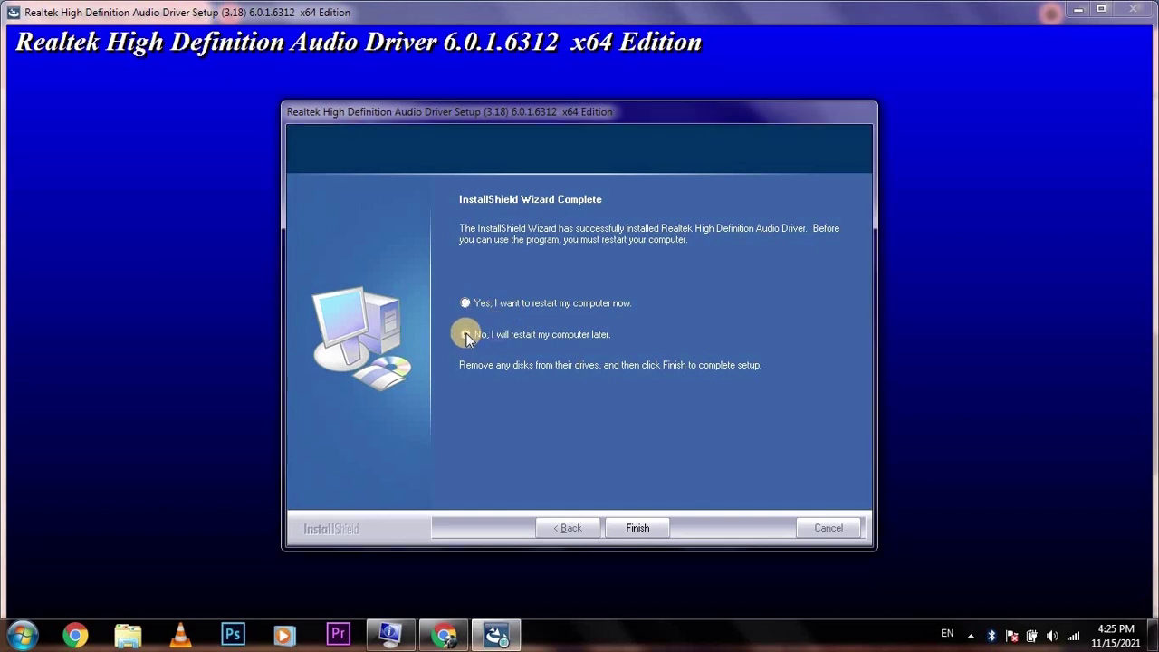
pyautogui.click(645, 529)
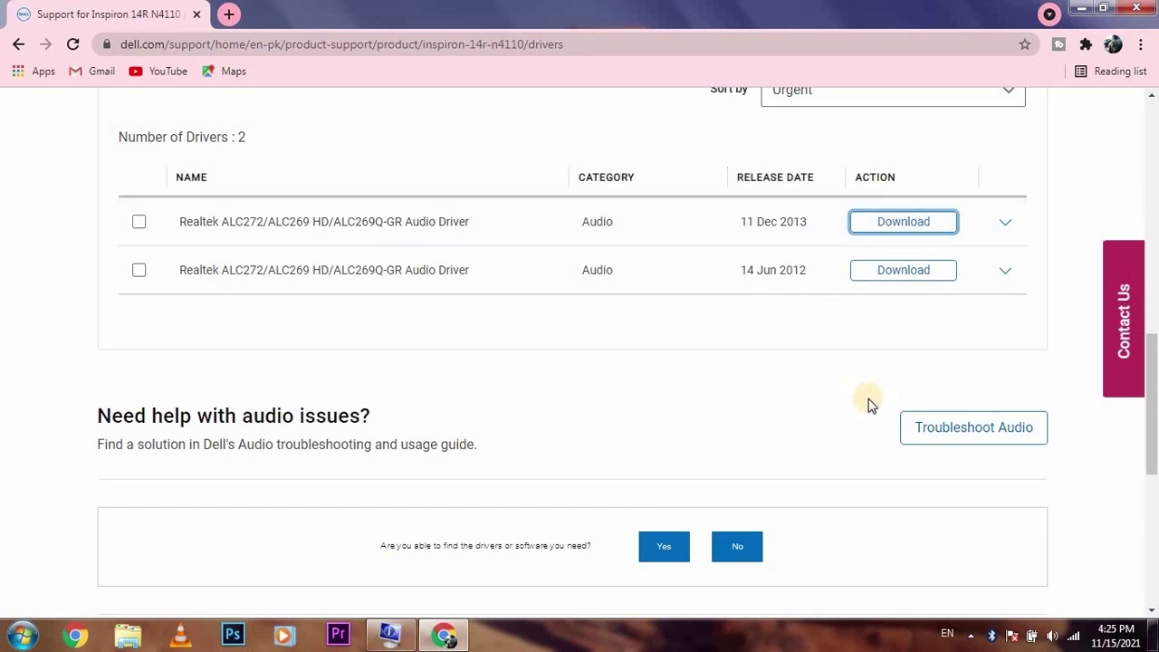
# Minimize the browser and adjust the speaker volume slightly with the system volume control.
pyautogui.click(1079, 9)
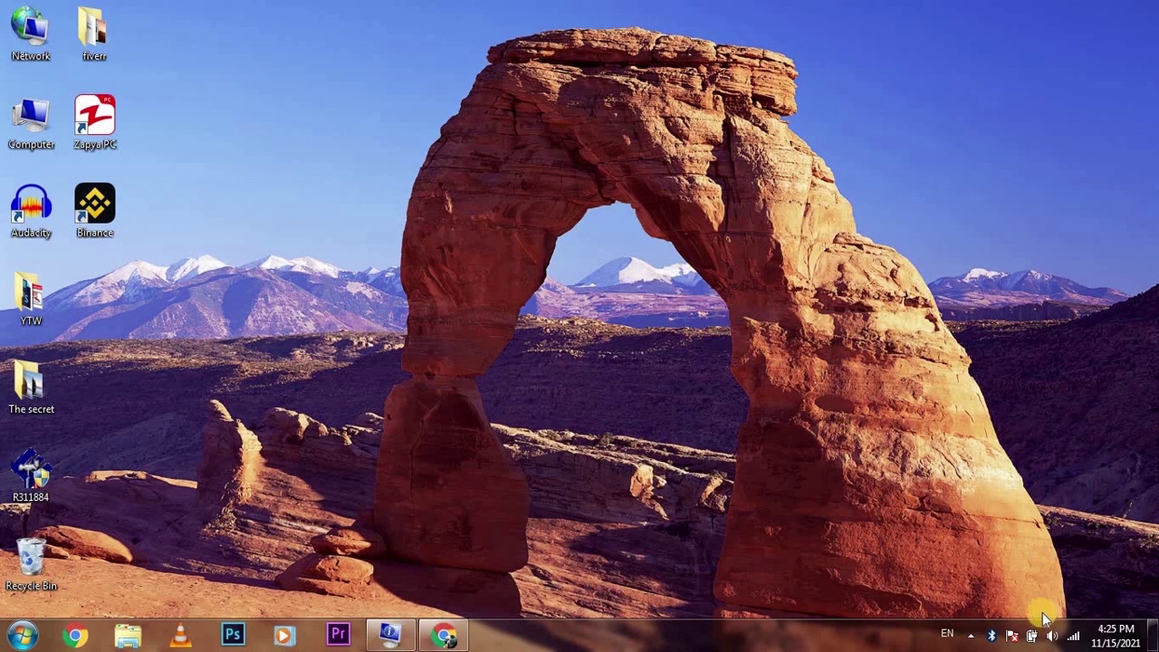
pyautogui.click(1051, 636)
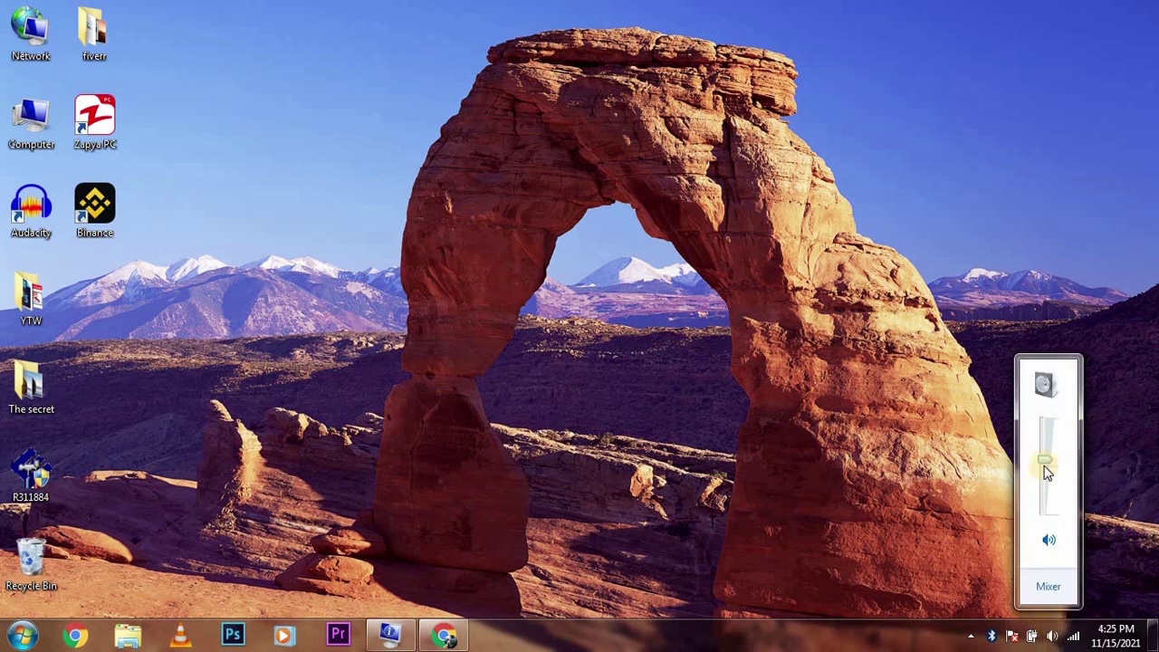
pyautogui.moveTo(1047, 471)
pyautogui.mouseDown()
pyautogui.moveTo(1056, 336)
pyautogui.moveTo(1047, 477)
pyautogui.mouseUp()
pyautogui.click(559, 394)
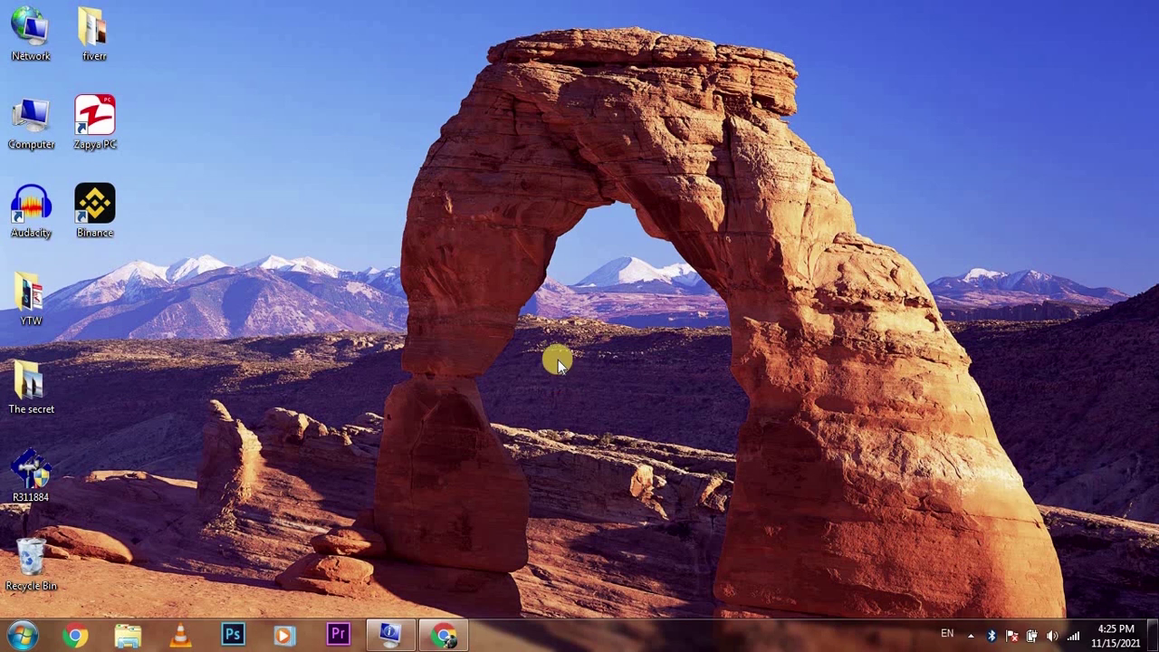